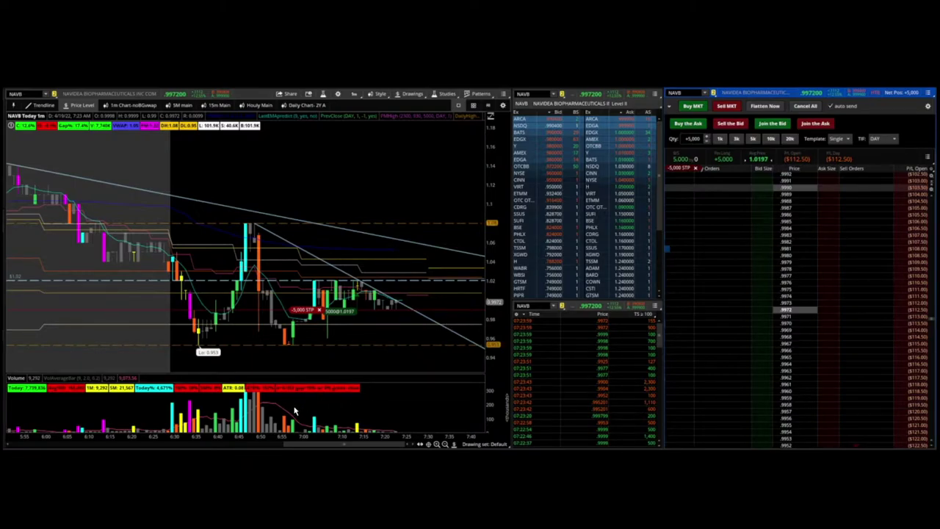
# - Circle the two lows near 0.953 on the one-minute chart and clear the markup
pyautogui.moveTo(213, 338); pyautogui.dragTo(208, 337)
pyautogui.moveTo(293, 334); pyautogui.dragTo(299, 339)
pyautogui.press('e')
# - Mark the range top at 1.02 and the support at the stop order, circle the 1.02 label, and clear the markup
pyautogui.moveTo(304, 281); pyautogui.dragTo(419, 279)
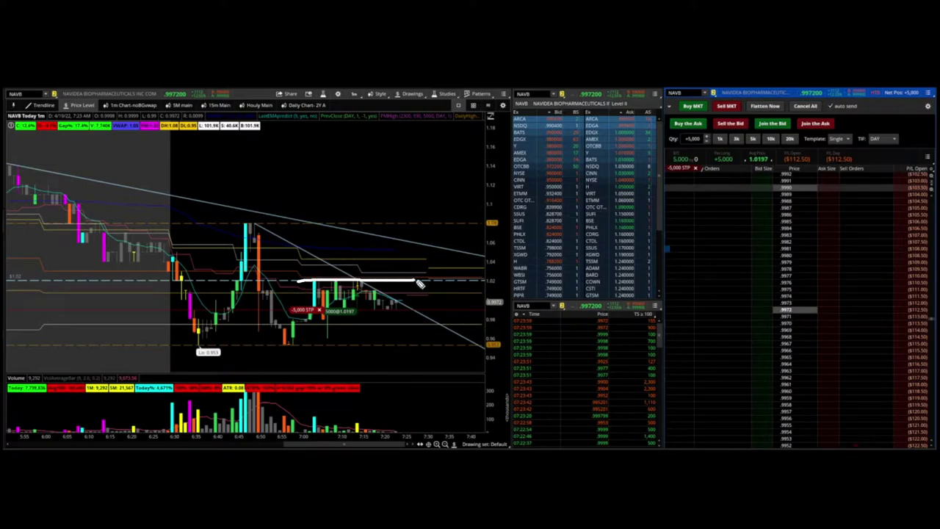
pyautogui.moveTo(302, 316); pyautogui.dragTo(418, 312)
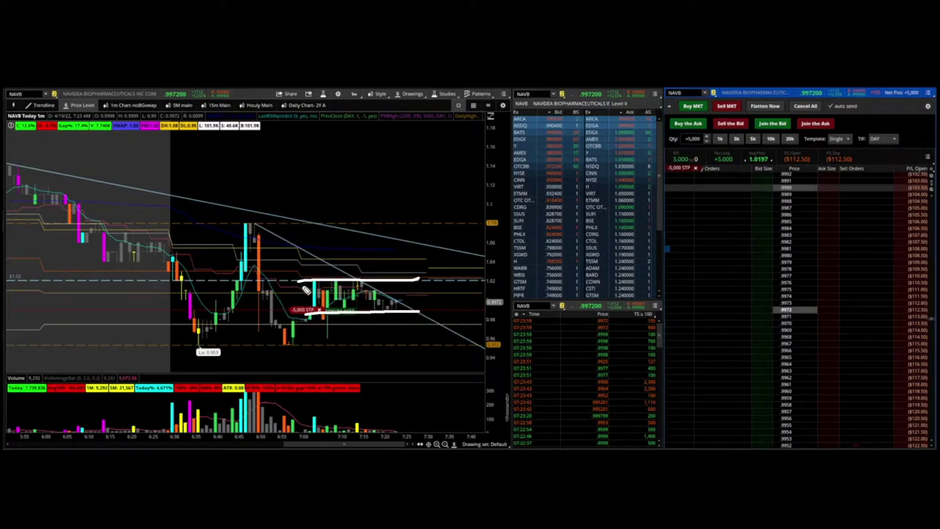
pyautogui.moveTo(4, 257); pyautogui.dragTo(7, 290)
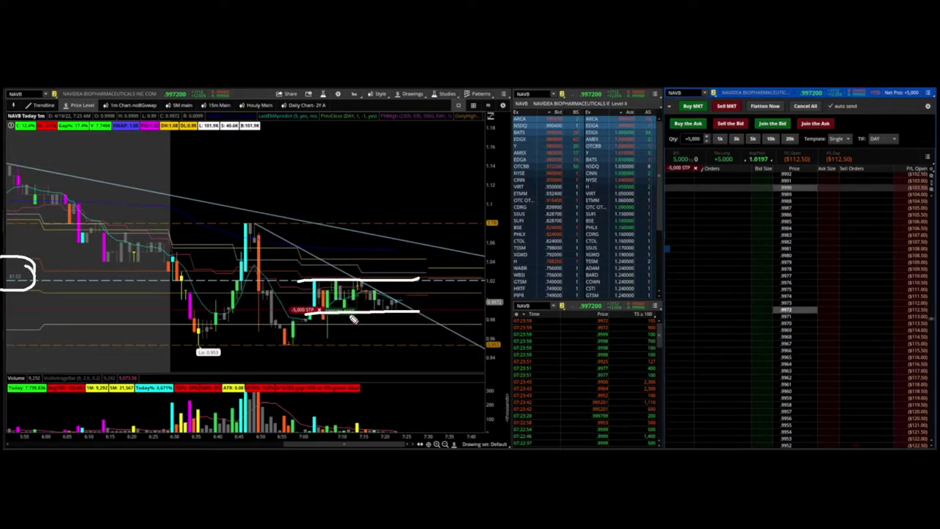
pyautogui.moveTo(492, 309); pyautogui.dragTo(423, 313)
pyautogui.press('e')
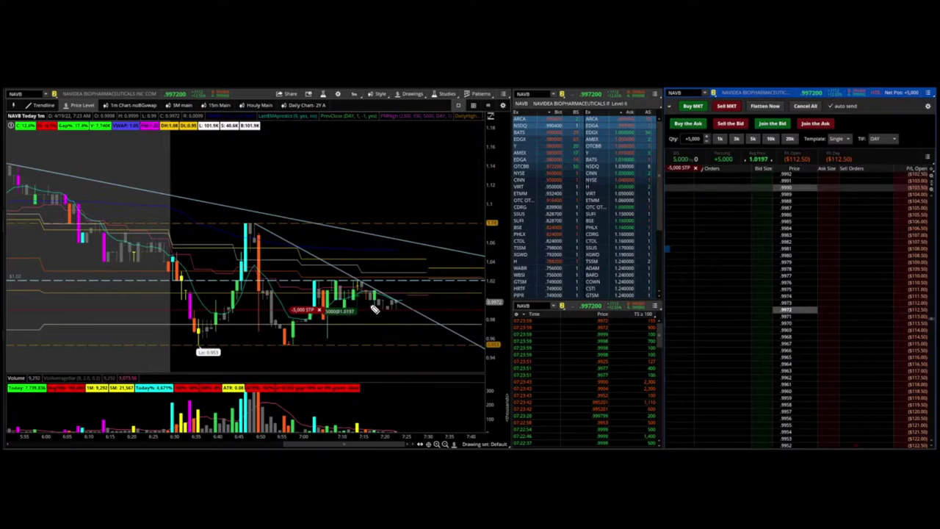
# - Mark the range and the Level II quotes, clear the markup, and make Trendline the active drawing tool
pyautogui.moveTo(306, 281)
pyautogui.mouseDown()
pyautogui.moveTo(357, 280)
pyautogui.moveTo(365, 257)
pyautogui.moveTo(379, 268)
pyautogui.mouseUp()
pyautogui.moveTo(324, 312); pyautogui.dragTo(327, 304)
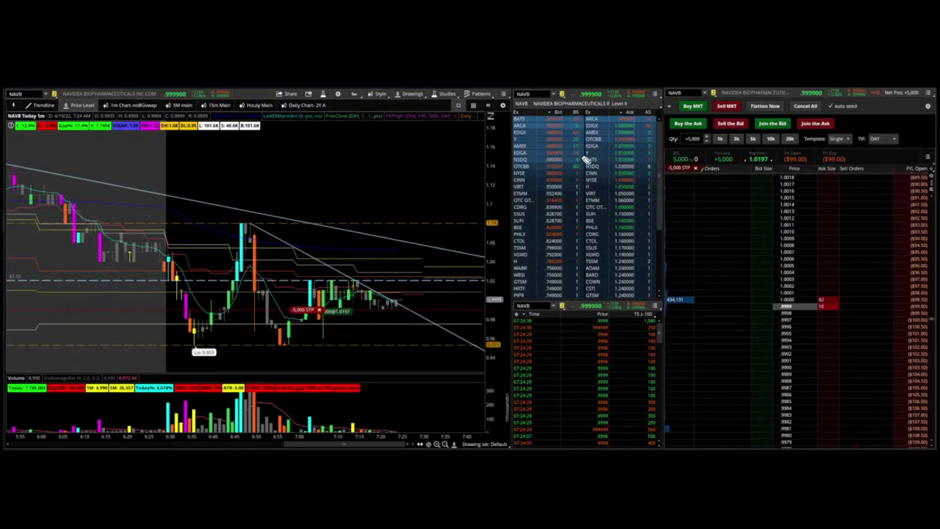
pyautogui.moveTo(663, 110)
pyautogui.mouseDown()
pyautogui.moveTo(518, 110)
pyautogui.moveTo(594, 174)
pyautogui.moveTo(672, 139)
pyautogui.moveTo(667, 105)
pyautogui.mouseUp()
pyautogui.press('Escape')
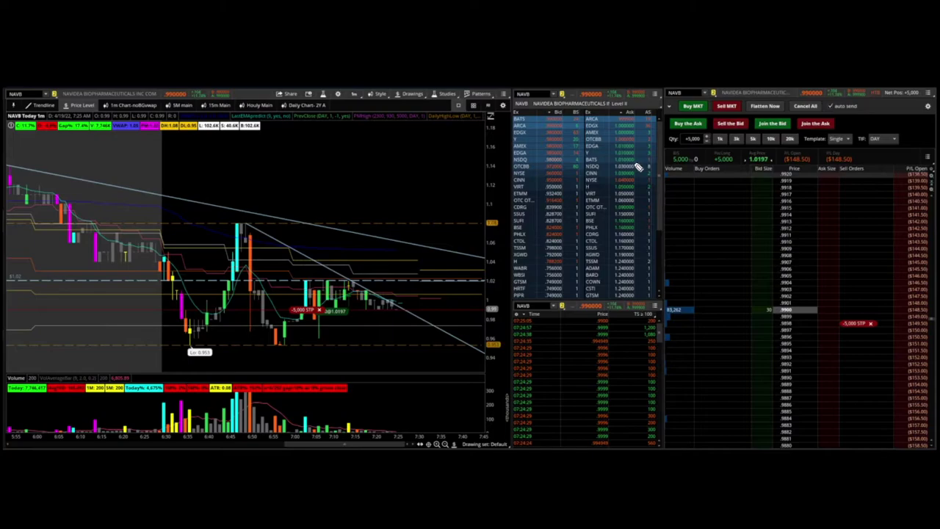
pyautogui.hotkey('alt', 't')
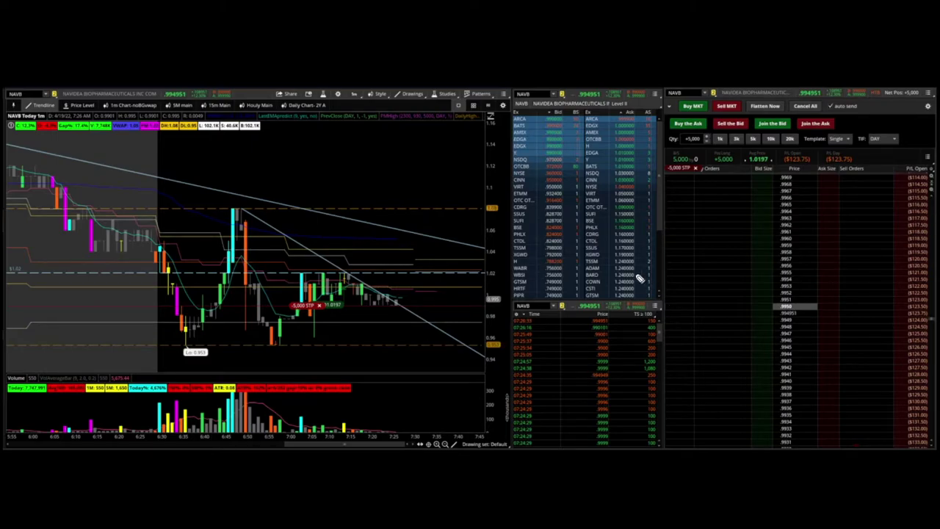
# - Circle the Level II quotes and the position size, and add two 5,000-share buys at 0.9999 and 1.0099
pyautogui.moveTo(531, 174)
pyautogui.mouseDown()
pyautogui.moveTo(586, 175)
pyautogui.moveTo(589, 105)
pyautogui.moveTo(514, 105)
pyautogui.moveTo(521, 173)
pyautogui.moveTo(530, 175)
pyautogui.mouseUp()
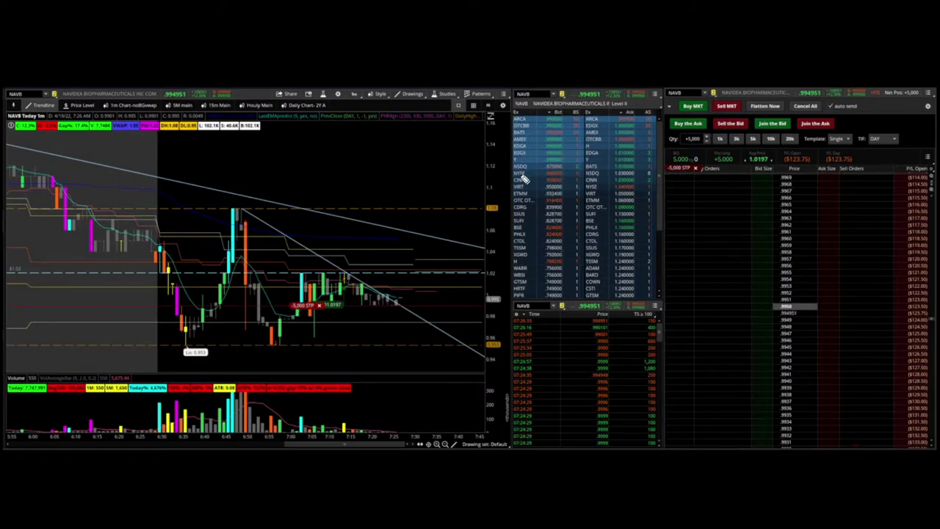
pyautogui.moveTo(521, 178)
pyautogui.mouseDown()
pyautogui.moveTo(583, 166)
pyautogui.moveTo(585, 110)
pyautogui.moveTo(508, 136)
pyautogui.moveTo(516, 173)
pyautogui.mouseUp()
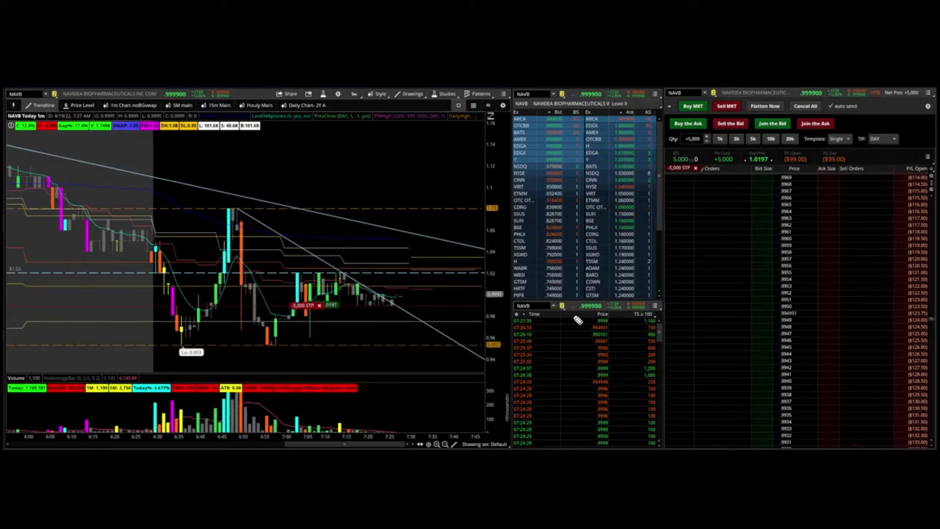
pyautogui.moveTo(523, 164)
pyautogui.mouseDown()
pyautogui.moveTo(593, 115)
pyautogui.moveTo(514, 110)
pyautogui.moveTo(519, 160)
pyautogui.mouseUp()
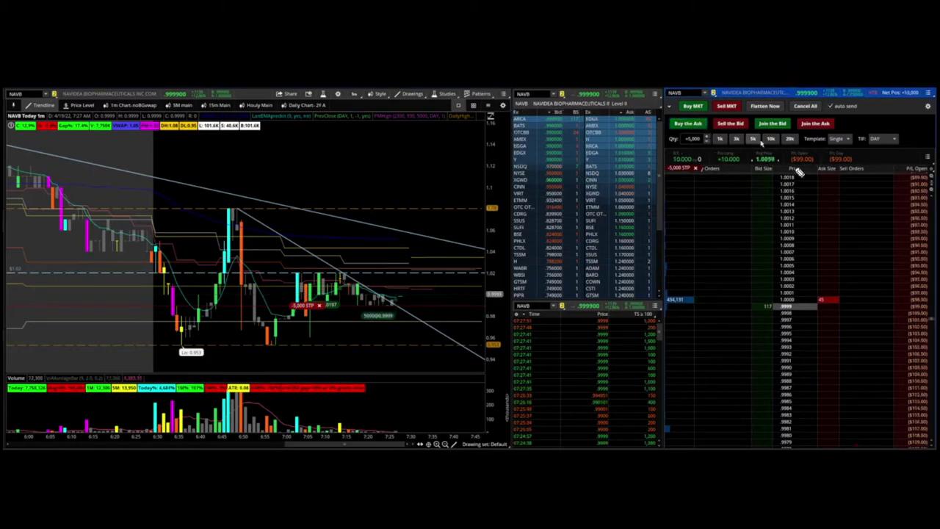
pyautogui.moveTo(723, 171)
pyautogui.mouseDown()
pyautogui.moveTo(706, 150)
pyautogui.moveTo(726, 164)
pyautogui.mouseUp()
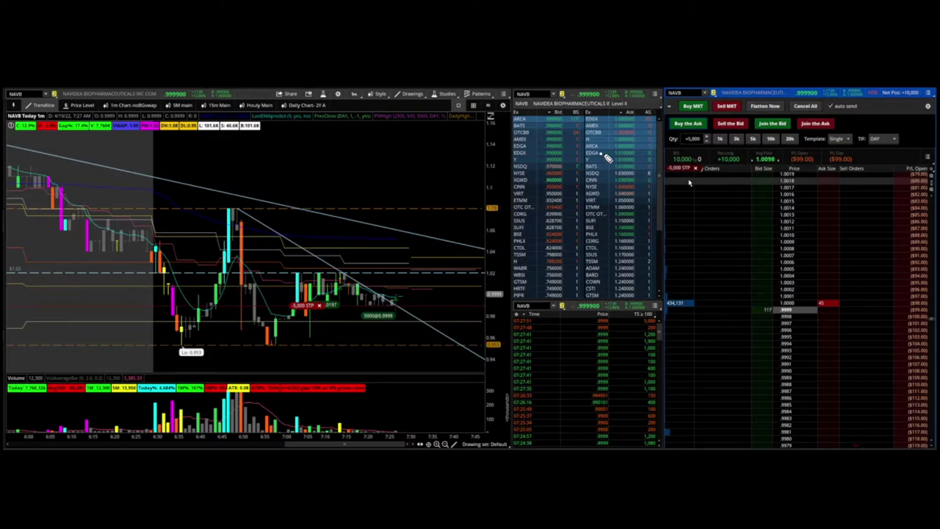
pyautogui.moveTo(665, 157)
pyautogui.mouseDown()
pyautogui.moveTo(661, 107)
pyautogui.moveTo(600, 109)
pyautogui.moveTo(609, 163)
pyautogui.mouseUp()
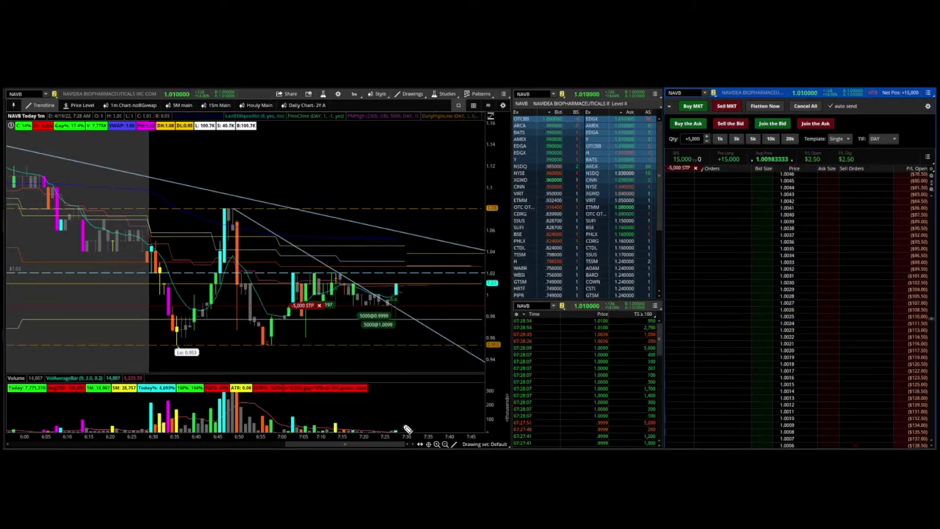
# - Mark the breakout candle and underline the recent pullback lows on the chart
pyautogui.moveTo(411, 284)
pyautogui.mouseDown()
pyautogui.moveTo(373, 305)
pyautogui.moveTo(397, 282)
pyautogui.mouseUp()
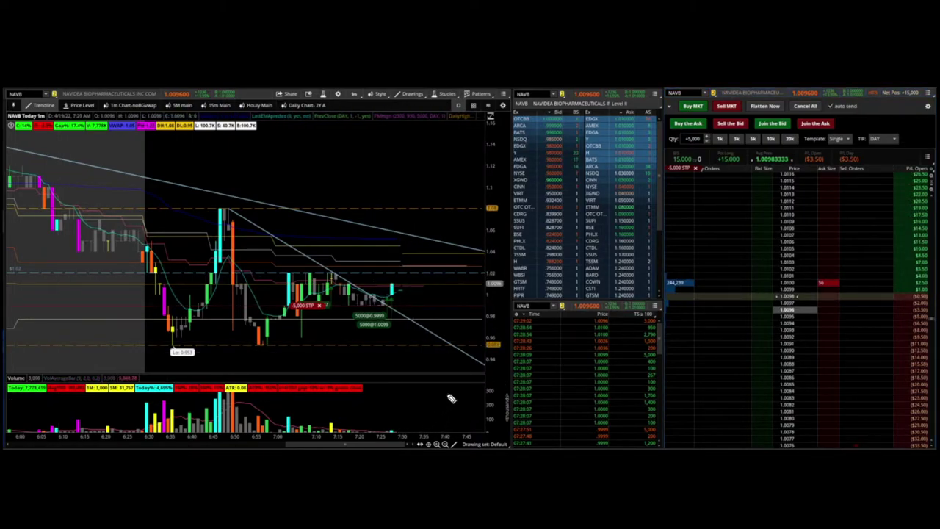
pyautogui.moveTo(340, 307); pyautogui.dragTo(400, 308)
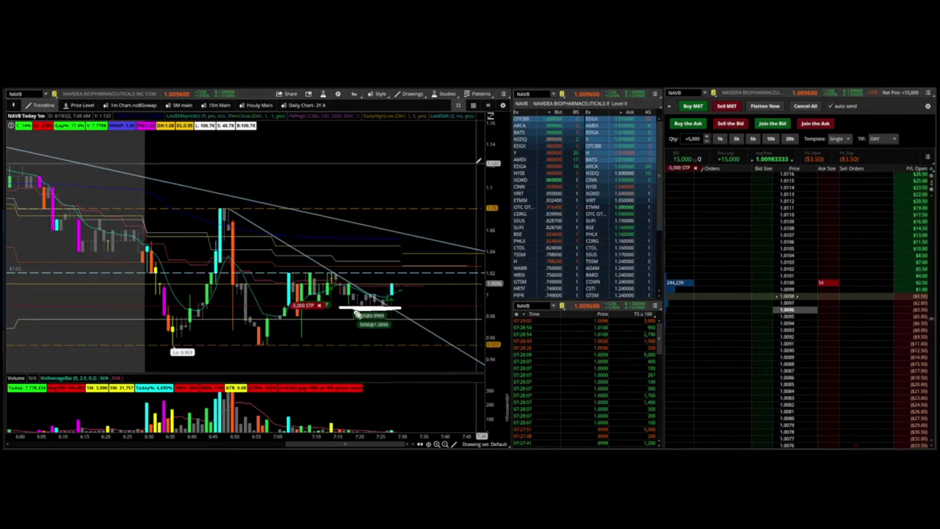
pyautogui.hotkey('shift', 'b')
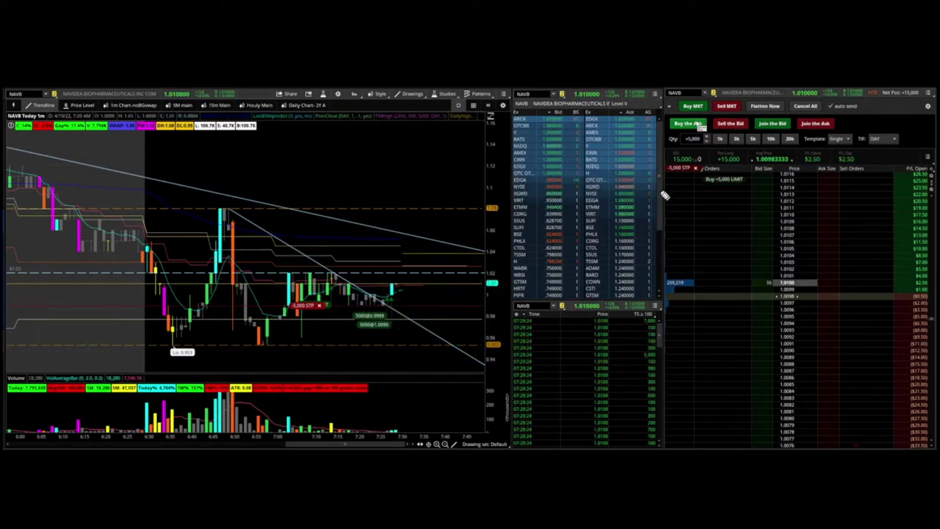
# - Highlight the Level II asks and the order quantity, and buy 5,000 shares at the ask for 1.0199
pyautogui.moveTo(612, 177)
pyautogui.mouseDown()
pyautogui.moveTo(655, 117)
pyautogui.moveTo(603, 162)
pyautogui.moveTo(647, 166)
pyautogui.mouseUp()
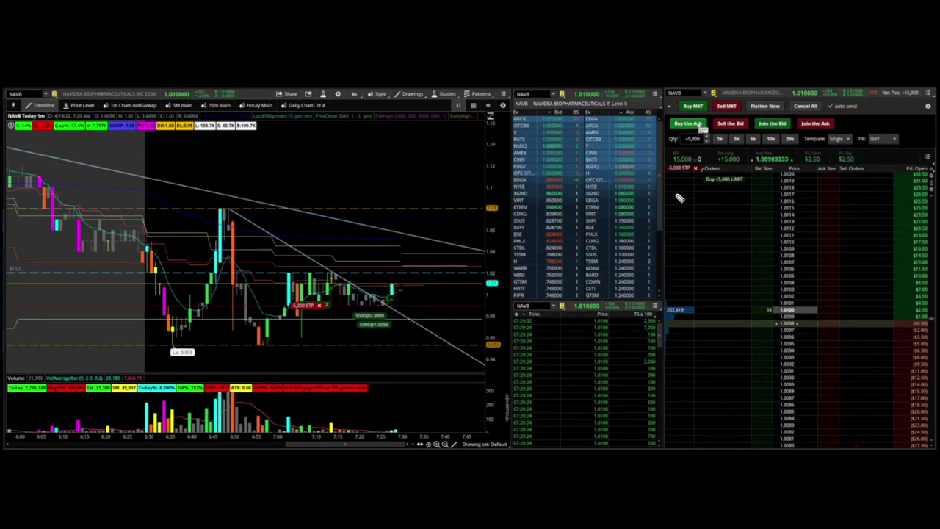
pyautogui.moveTo(690, 141)
pyautogui.mouseDown()
pyautogui.moveTo(684, 110)
pyautogui.moveTo(681, 150)
pyautogui.mouseUp()
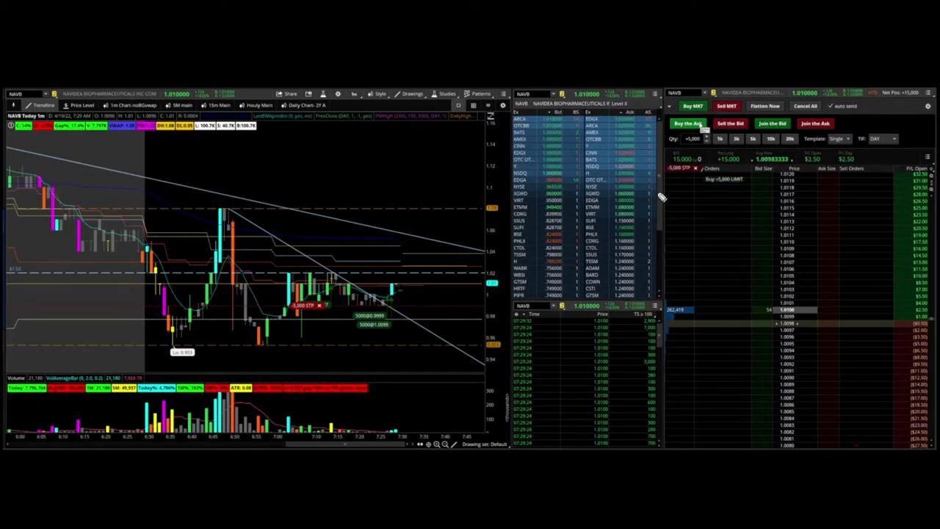
pyautogui.click(701, 126)
# - Set the order quantity to 5,000 shares, place a sell limit order at the ask, and circle the Level II quotes and position
pyautogui.click(771, 139)
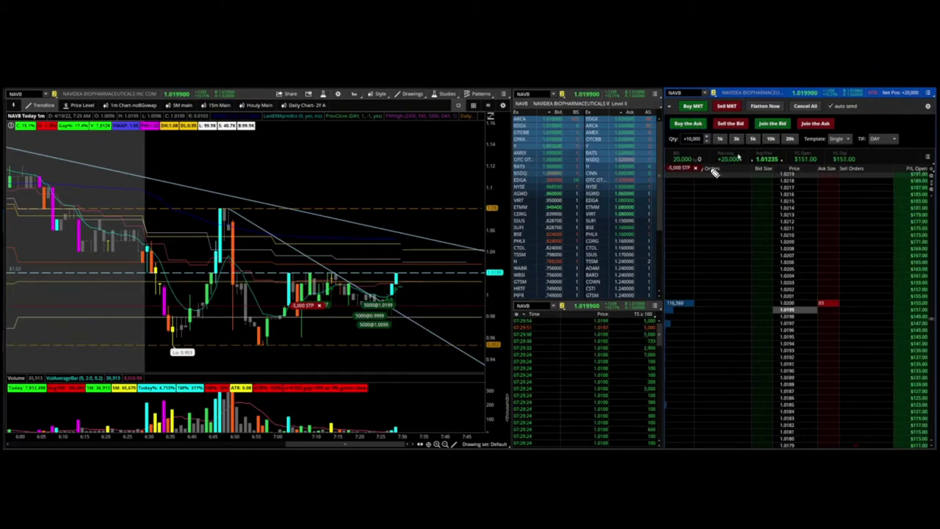
pyautogui.hotkey('shift', 'b')
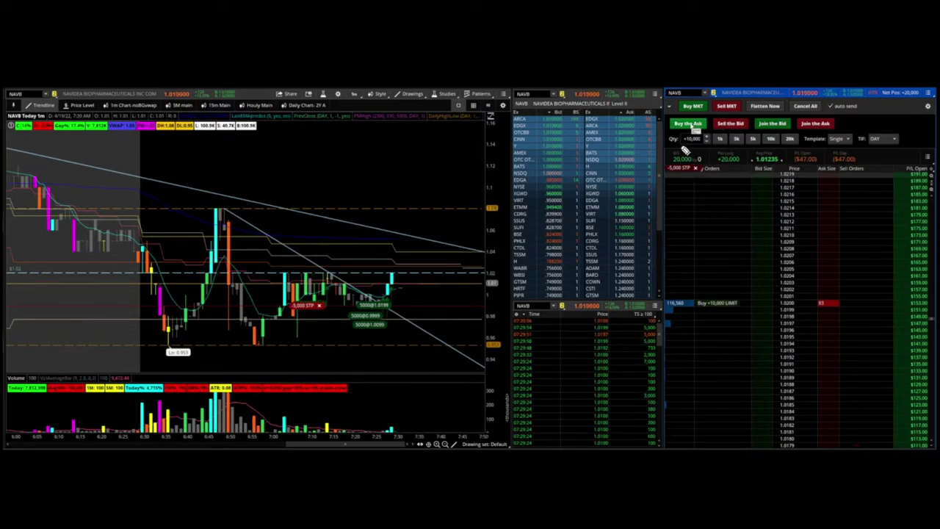
pyautogui.click(752, 139)
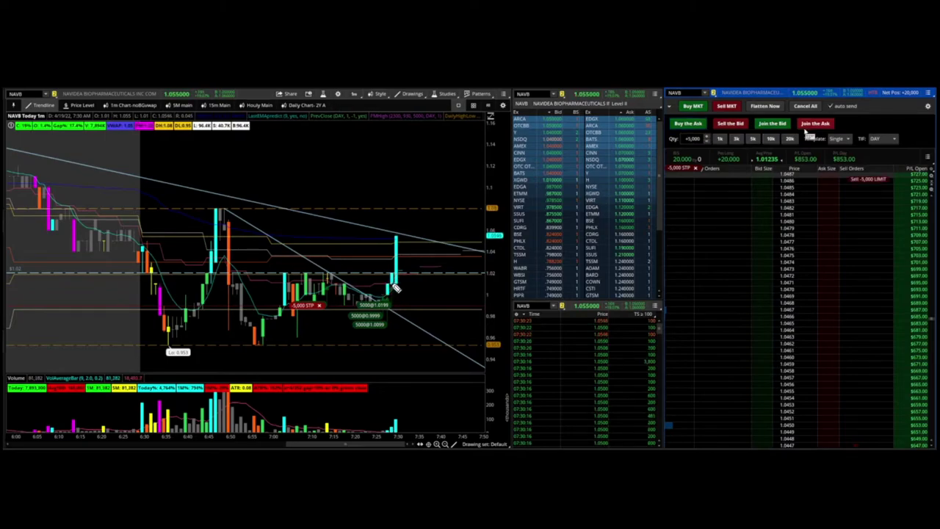
pyautogui.click(815, 124)
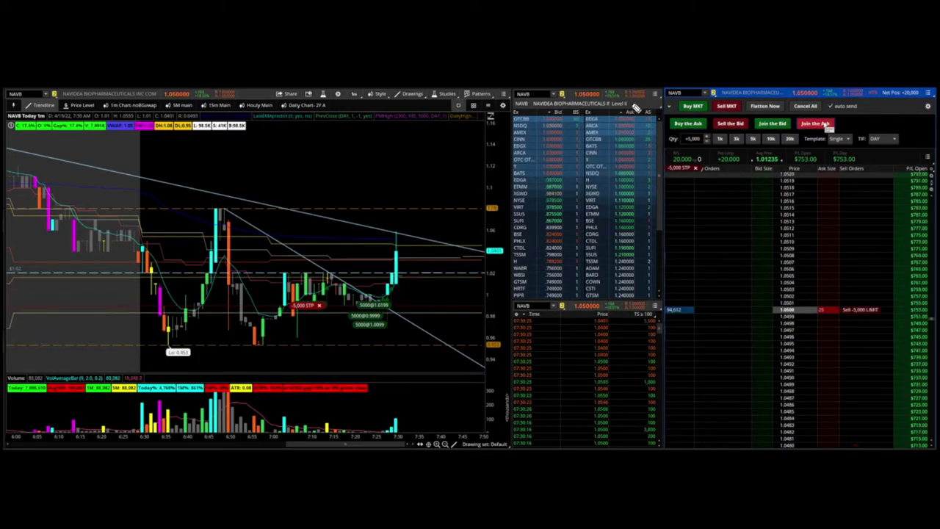
pyautogui.moveTo(666, 105)
pyautogui.mouseDown()
pyautogui.moveTo(516, 95)
pyautogui.moveTo(614, 242)
pyautogui.moveTo(662, 111)
pyautogui.mouseUp()
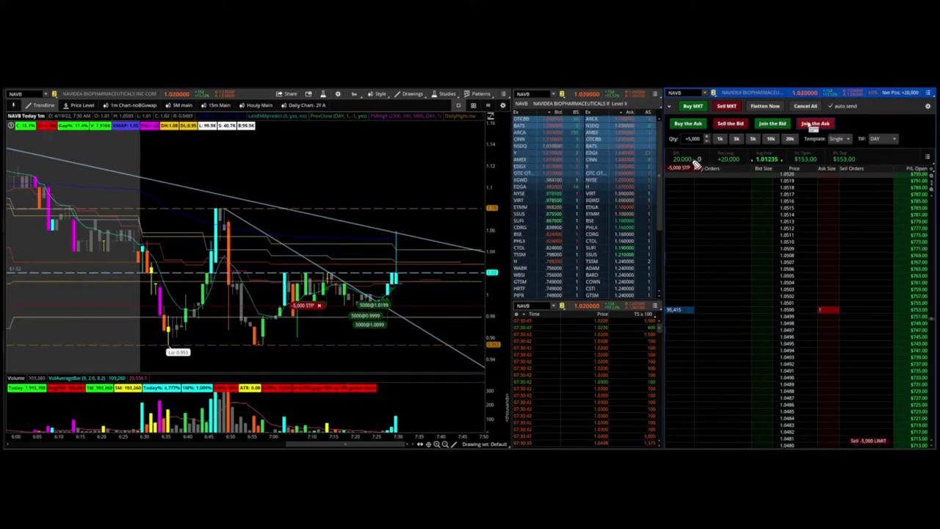
pyautogui.moveTo(677, 150)
pyautogui.mouseDown()
pyautogui.moveTo(710, 150)
pyautogui.moveTo(701, 133)
pyautogui.moveTo(669, 141)
pyautogui.moveTo(686, 151)
pyautogui.mouseUp()
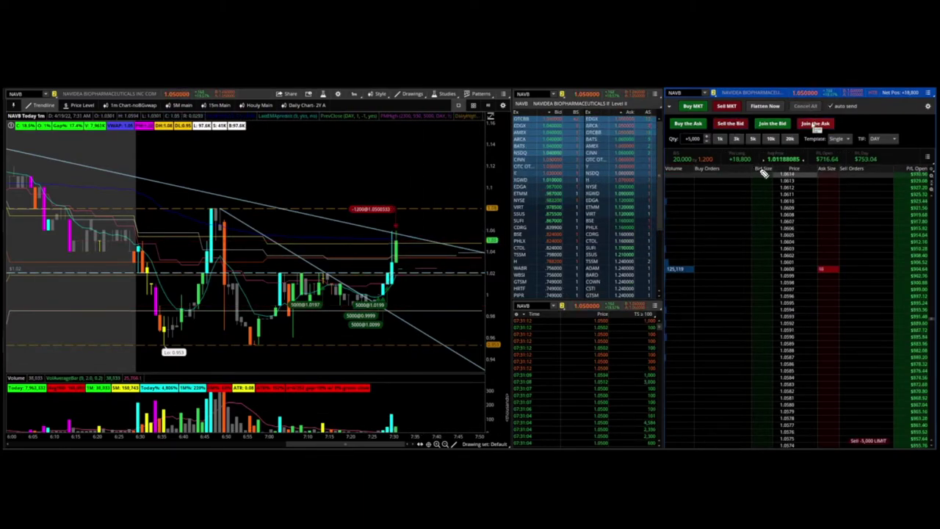
# - Place a 2,500-share sell limit order at the 1.06 ask and show more price history on the chart
pyautogui.scroll(-3, 470, 244)
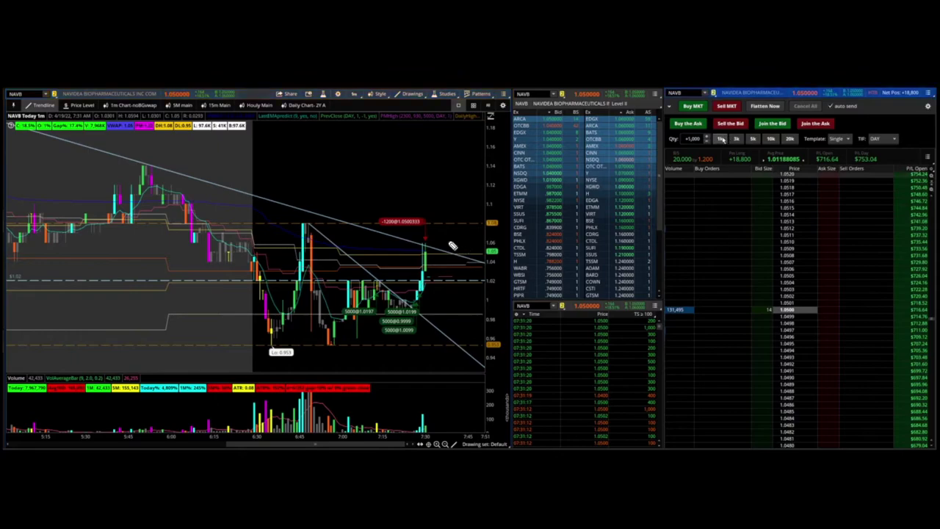
pyautogui.click(815, 123)
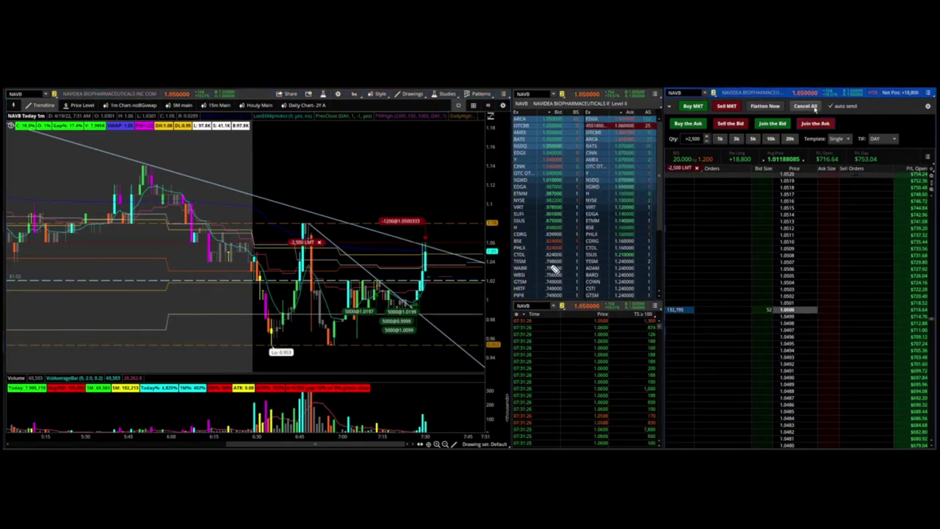
pyautogui.scroll(-3, 367, 257)
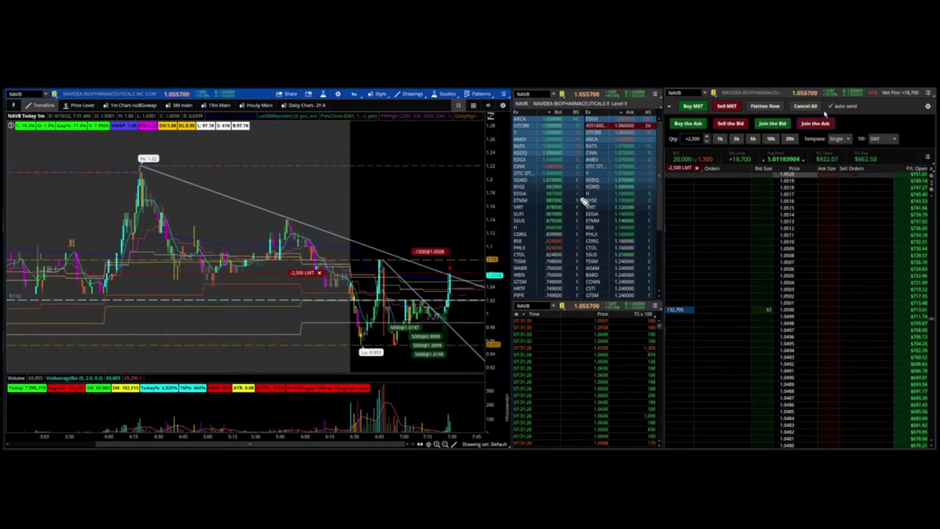
# - Set the order quantity to 1,500 shares and place a sell limit order at the 1.07 ask
pyautogui.click(721, 139)
pyautogui.click(707, 136)
pyautogui.click(818, 125)
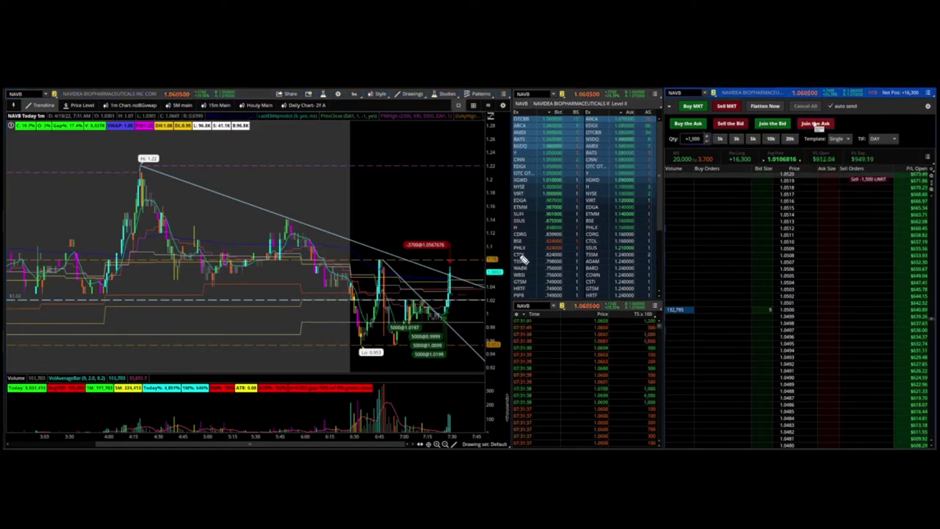
# - Trace the descending trendline from the 1.22 high and place a 1,500-share sell limit order at the 1.08 ask
pyautogui.click(931, 190)
pyautogui.moveTo(140, 164); pyautogui.dragTo(491, 294)
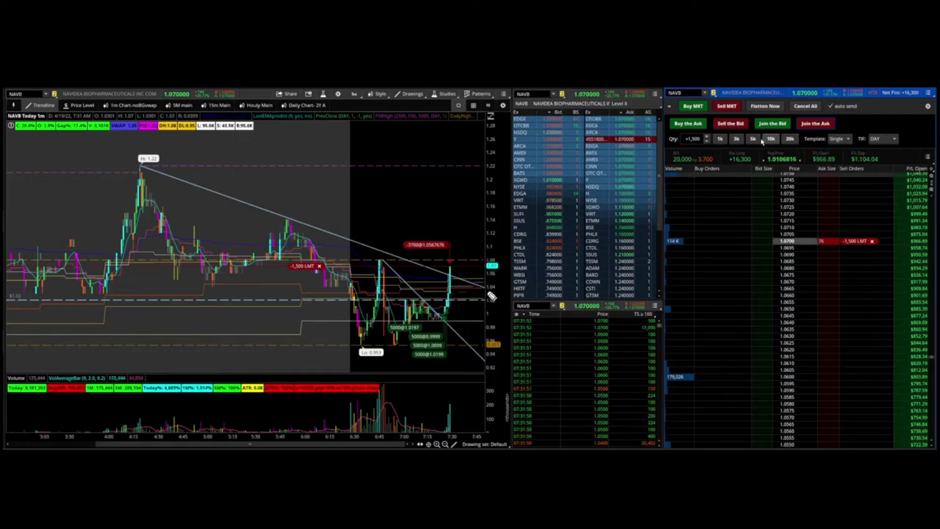
pyautogui.click(817, 124)
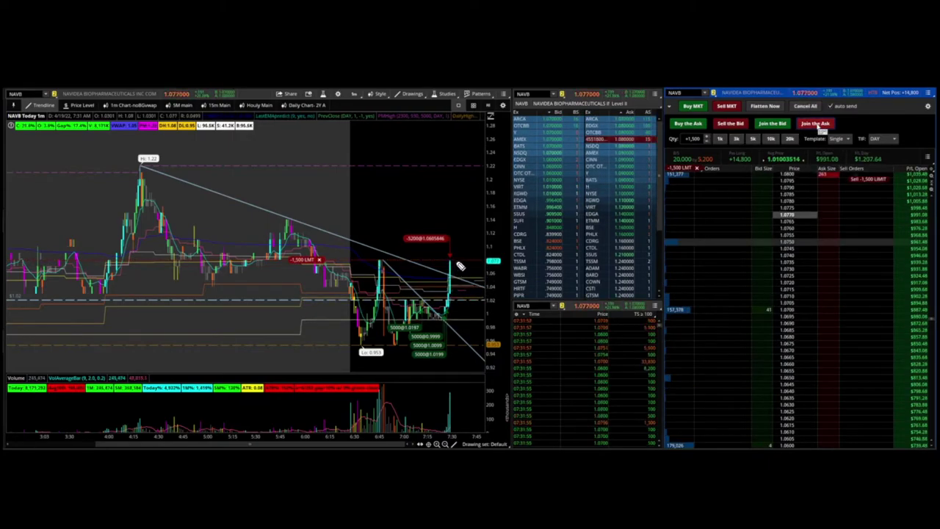
# - Mark the earlier 1.08 high, sell 1,500 shares at the bid, and place a 1,500-share sell limit order at 1.09
pyautogui.click(735, 127)
pyautogui.moveTo(363, 259); pyautogui.dragTo(420, 263)
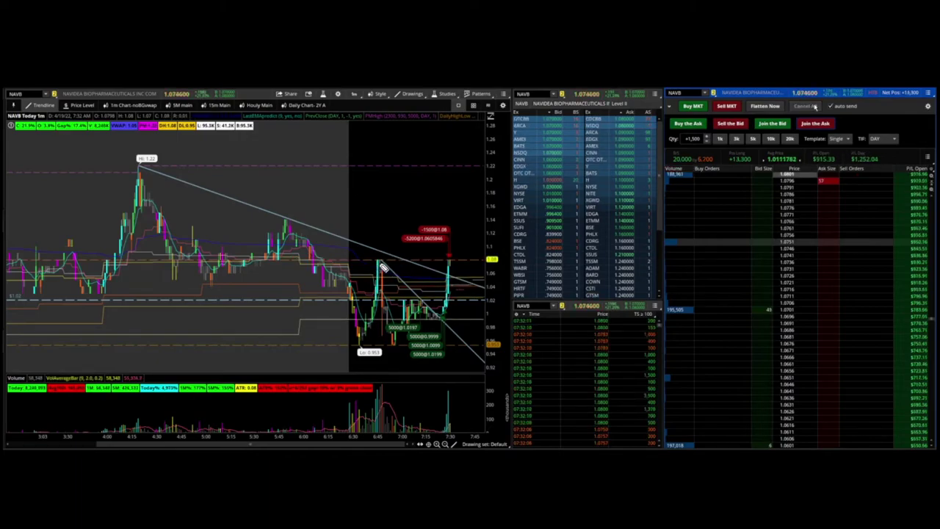
pyautogui.click(816, 124)
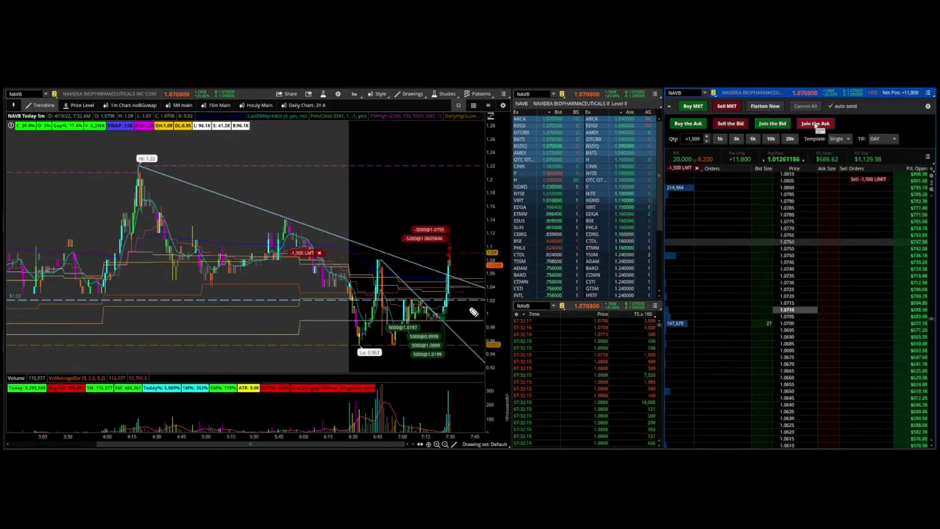
# - Cancel the open 1,500-share sell limit order and sell two 1,500-share lots at the ask
pyautogui.click(815, 107)
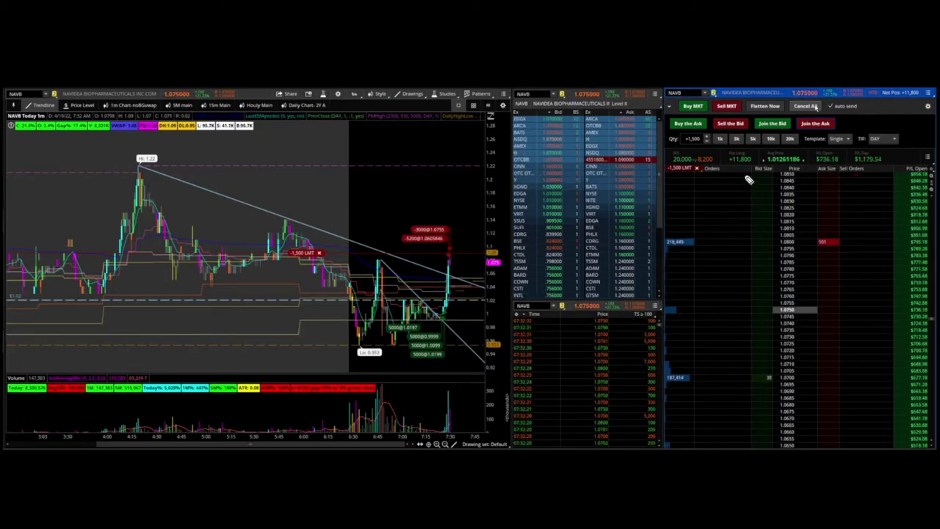
pyautogui.click(699, 169)
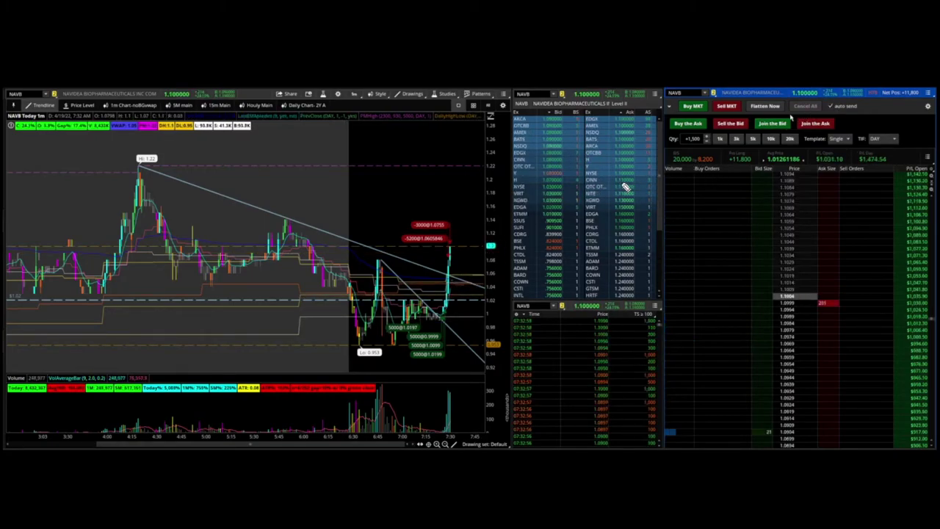
pyautogui.click(818, 125)
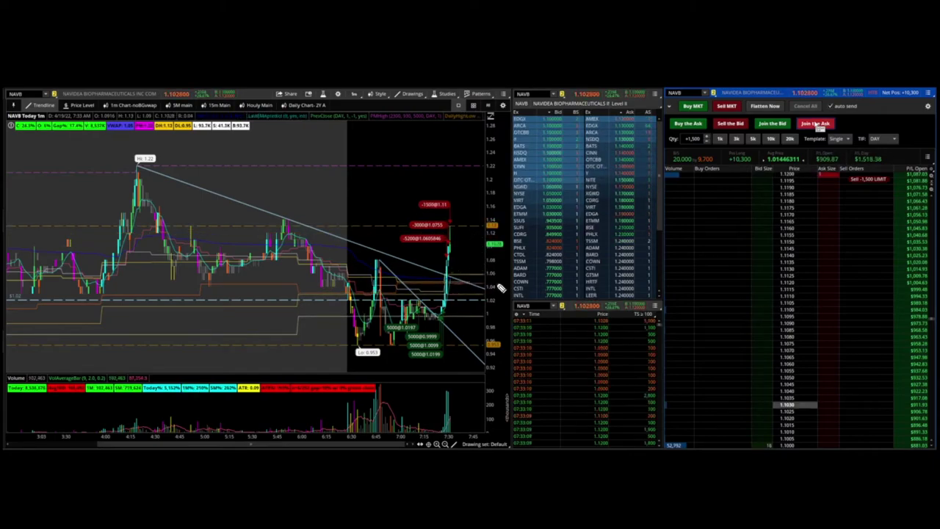
pyautogui.click(818, 125)
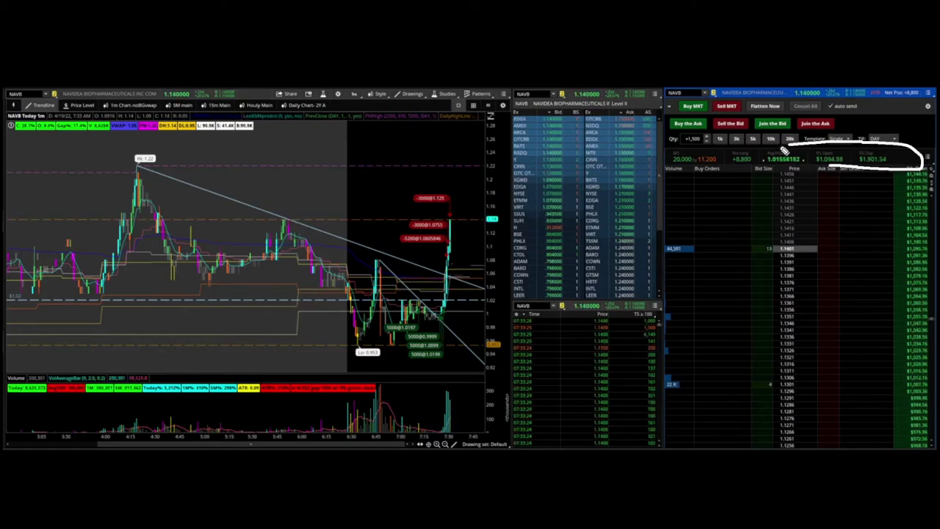
# - Sell a 1,500-share lot at the bid and place a 1,000-share sell limit order at the ask
pyautogui.click(740, 125)
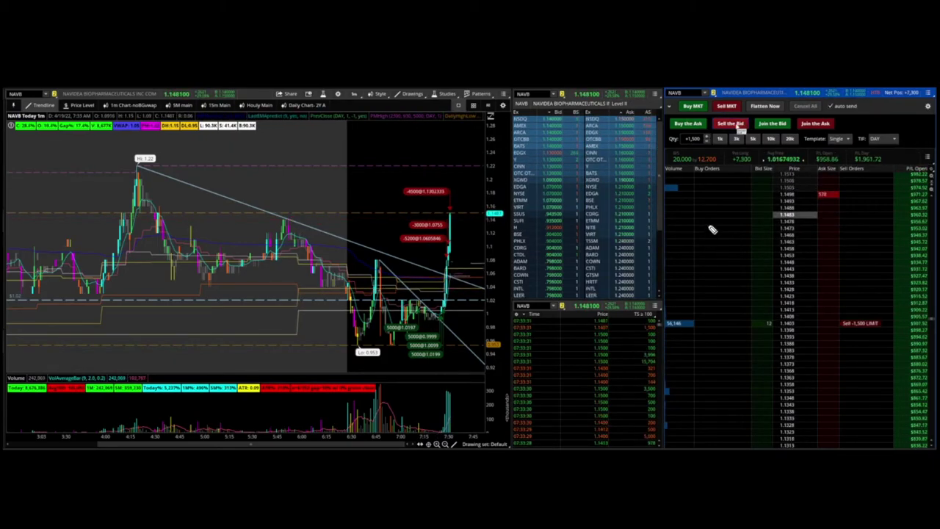
pyautogui.click(721, 139)
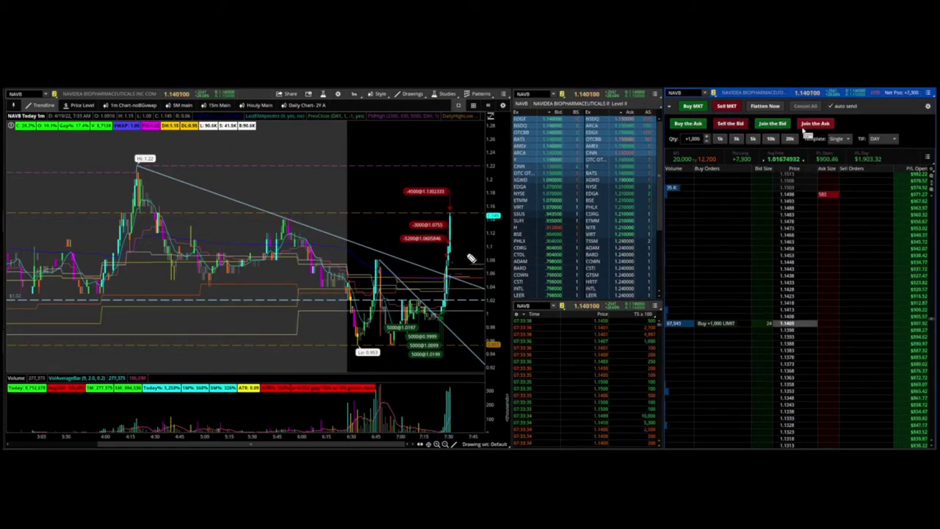
pyautogui.click(815, 123)
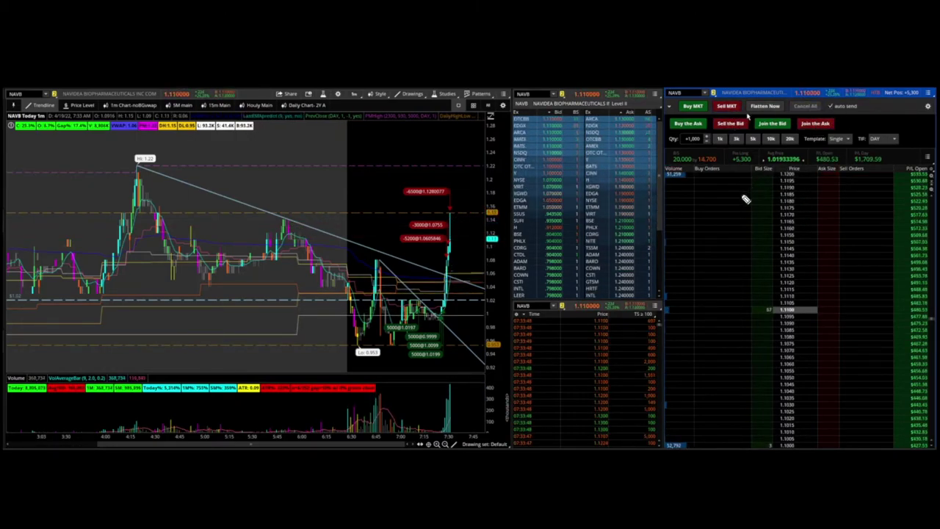
# - Place a 1,000-share sell limit order at the 1.12 ask and sell a 1,000-share lot at 1.13
pyautogui.click(819, 124)
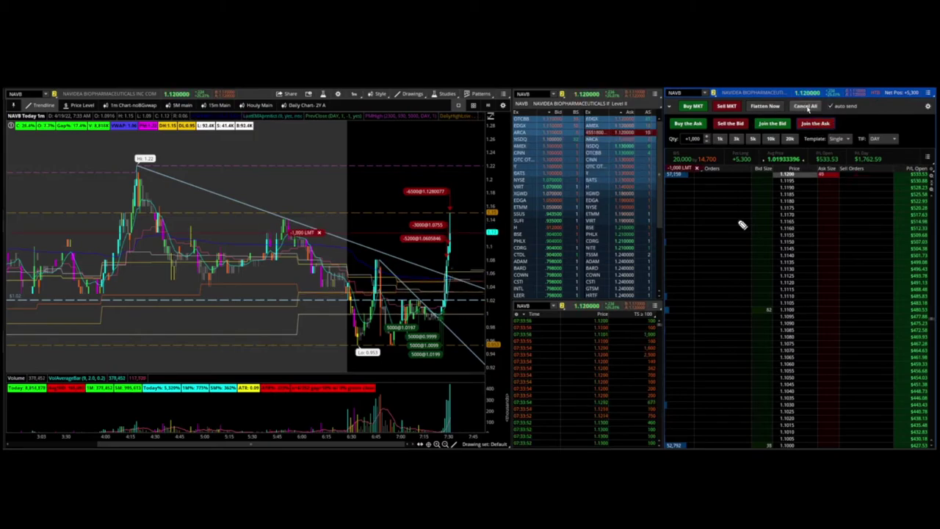
pyautogui.click(742, 125)
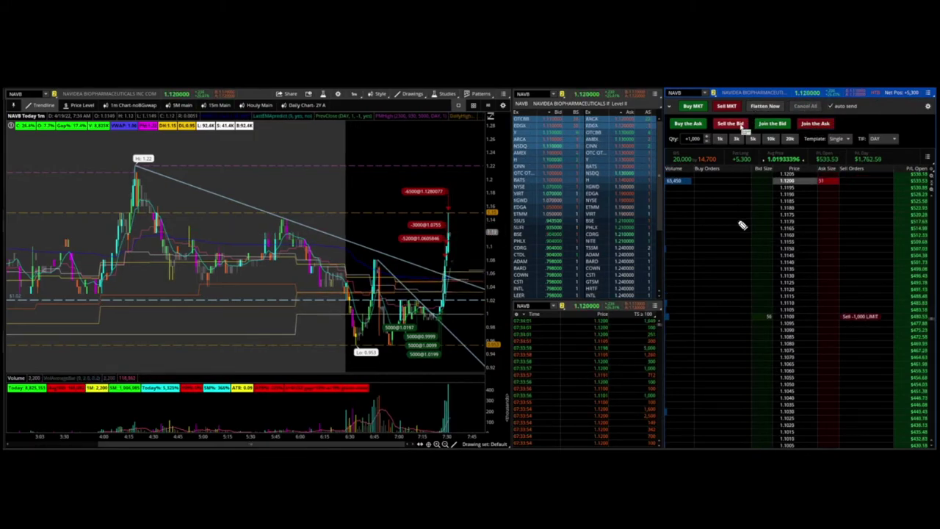
pyautogui.click(813, 124)
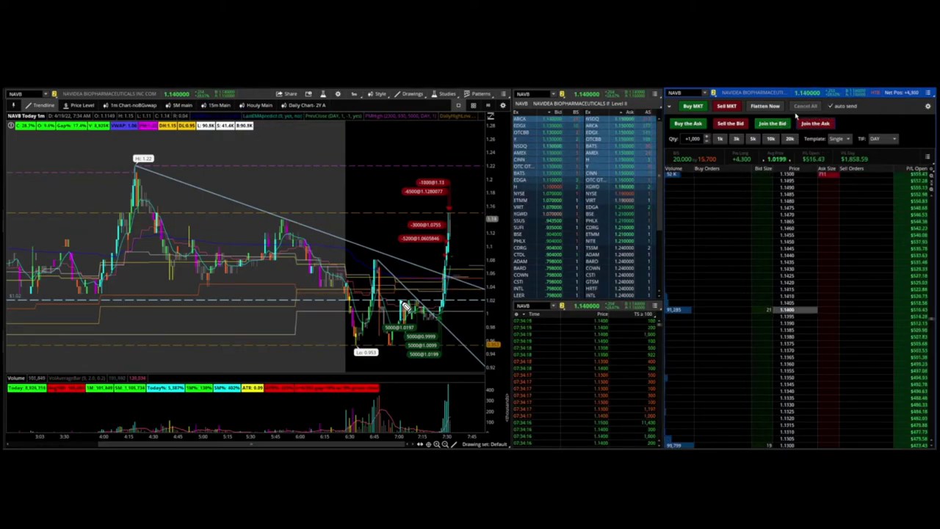
# - Mark the upper and lower edges of the consolidation just under 1.02 and place 1,000-share sell limit orders at the ask
pyautogui.moveTo(401, 302); pyautogui.dragTo(466, 301)
pyautogui.click(815, 124)
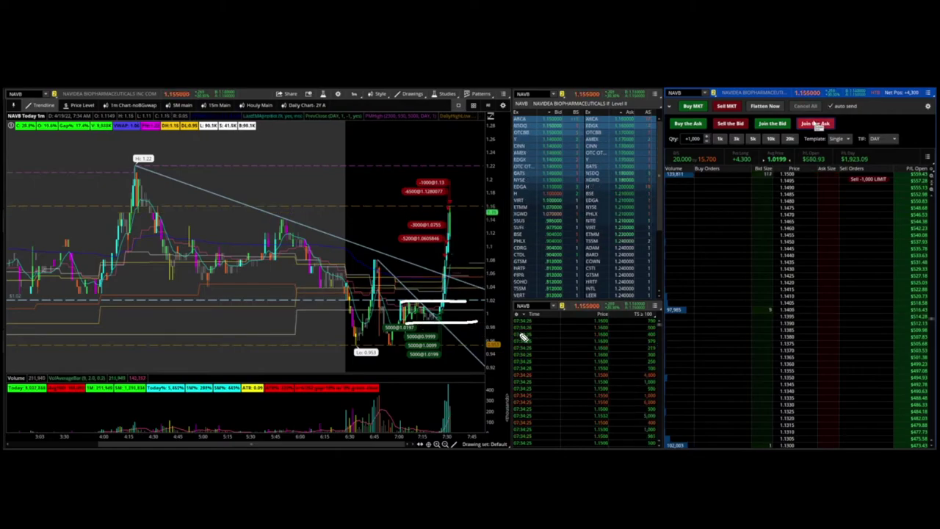
pyautogui.click(816, 125)
# - Cancel all open orders and place a 1,000-share sell limit order at the 1.19 ask
pyautogui.click(810, 109)
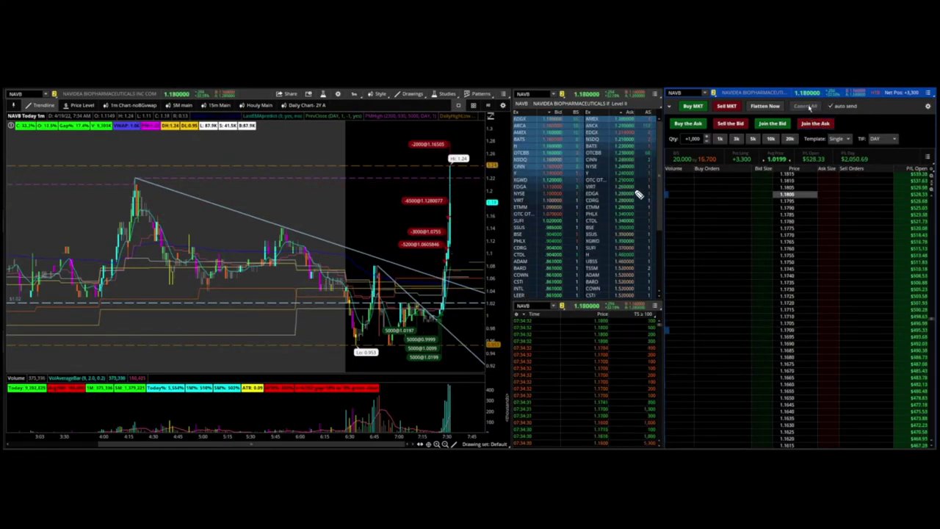
pyautogui.click(815, 124)
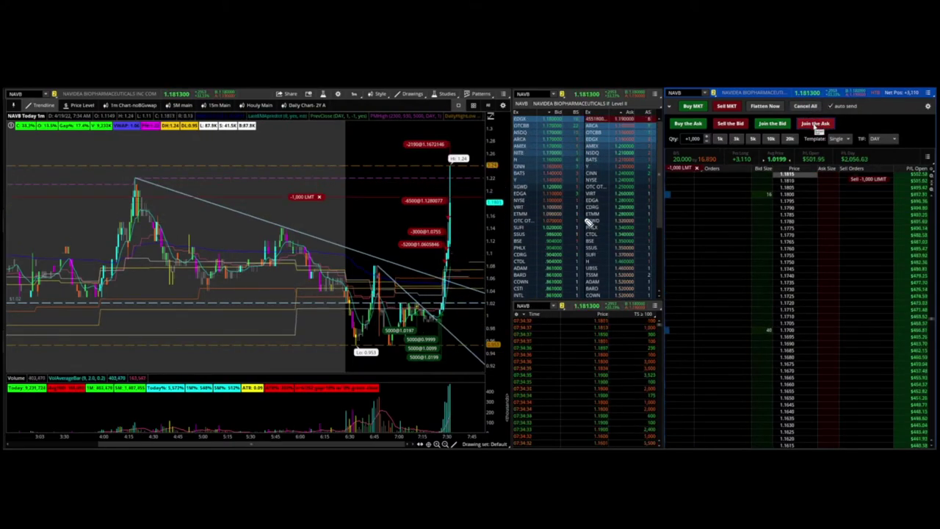
# - Reduce the order quantity to 500, sell 500-share lots at the bid, and flatten the remaining NAVB position
pyautogui.click(706, 141)
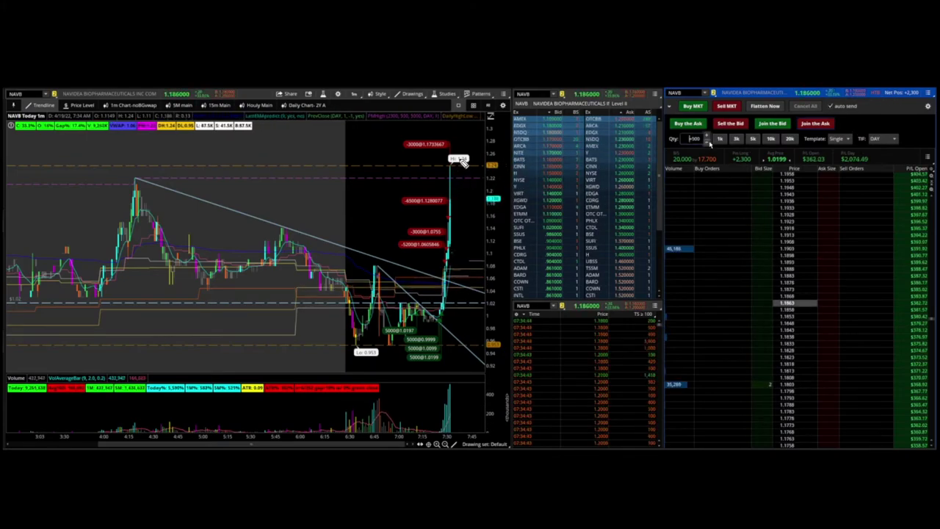
pyautogui.click(735, 125)
pyautogui.click(736, 125)
pyautogui.click(767, 107)
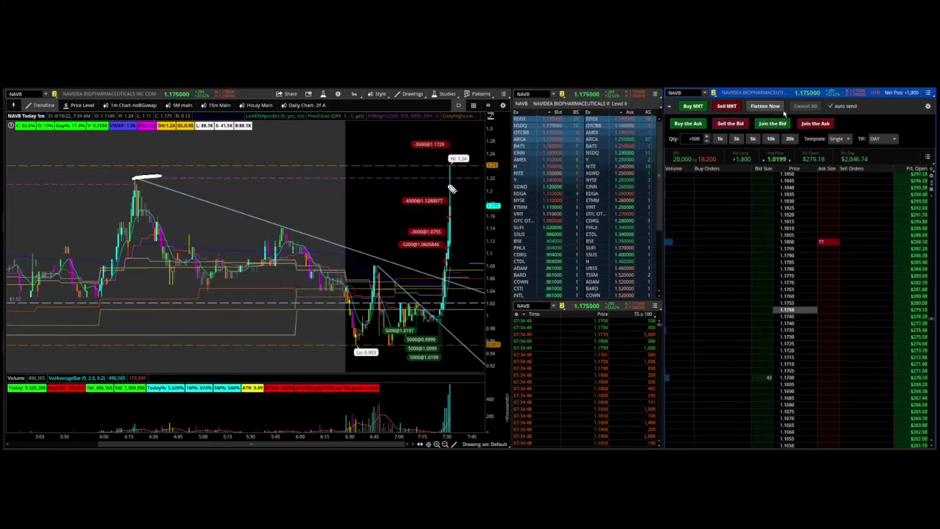
# - Draw a line from the earlier 1.22 high across to the spike, circle the 1.24 high, and clear the marks
pyautogui.moveTo(451, 210); pyautogui.dragTo(467, 154)
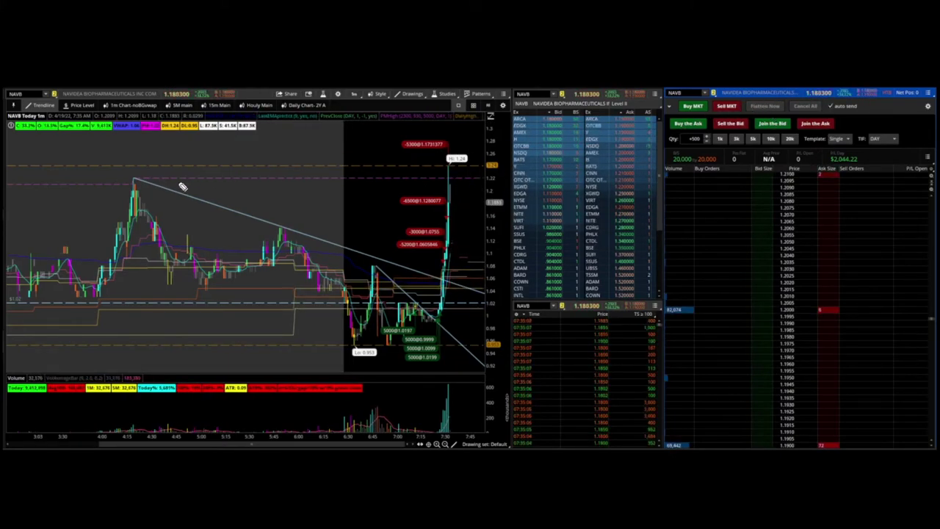
pyautogui.moveTo(126, 182); pyautogui.dragTo(473, 180)
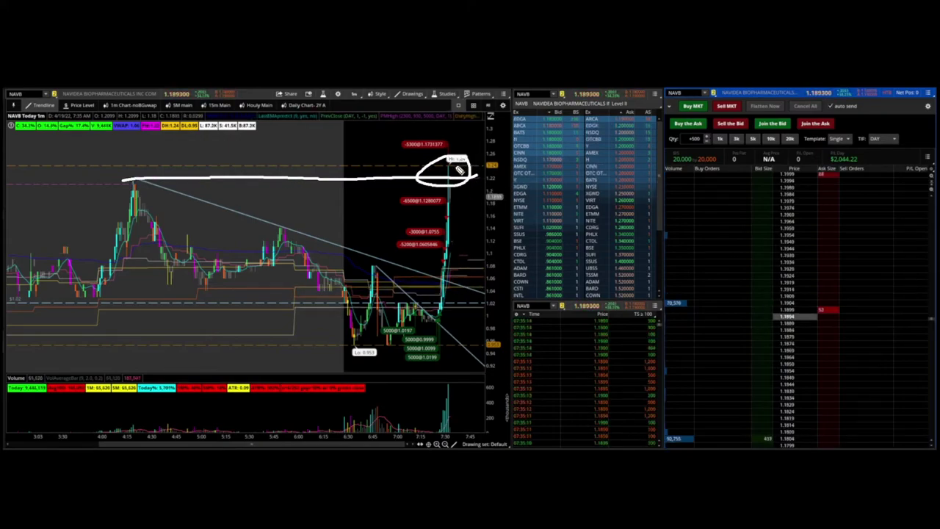
pyautogui.hotkey('ctrl', 'shift', '7')
pyautogui.moveTo(446, 274); pyautogui.dragTo(457, 165)
pyautogui.moveTo(426, 196); pyautogui.dragTo(470, 190)
pyautogui.hotkey('ctrl', 'shift', '7')
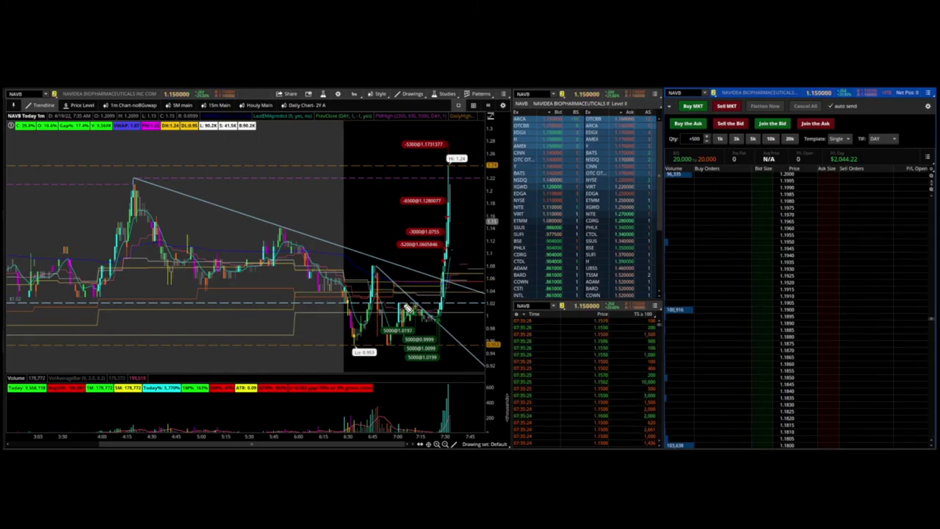
# - Outline the consolidation band below 1.02, draw an upward arrow from it to the 1.24 high, and clear the marks
pyautogui.moveTo(408, 308); pyautogui.dragTo(476, 309)
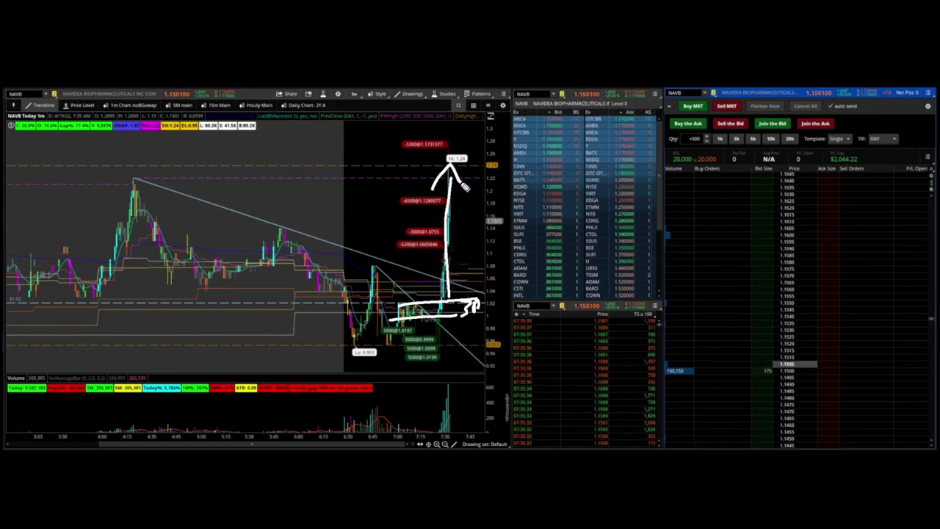
pyautogui.press('Escape')
pyautogui.moveTo(475, 205); pyautogui.dragTo(473, 216)
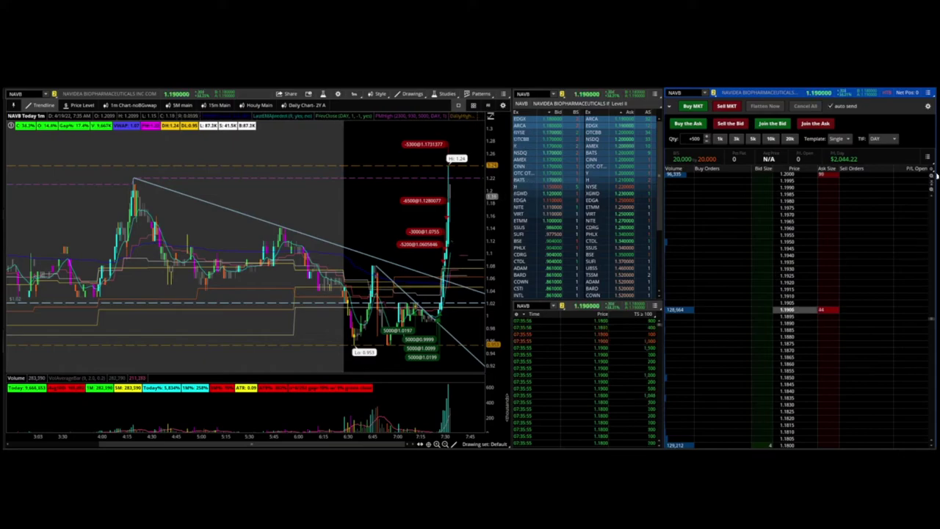
# - Circle the day's profit figure, clear the mark, and underline the consolidation area near the buy markers
pyautogui.moveTo(816, 170)
pyautogui.mouseDown()
pyautogui.moveTo(868, 167)
pyautogui.moveTo(834, 147)
pyautogui.moveTo(819, 170)
pyautogui.mouseUp()
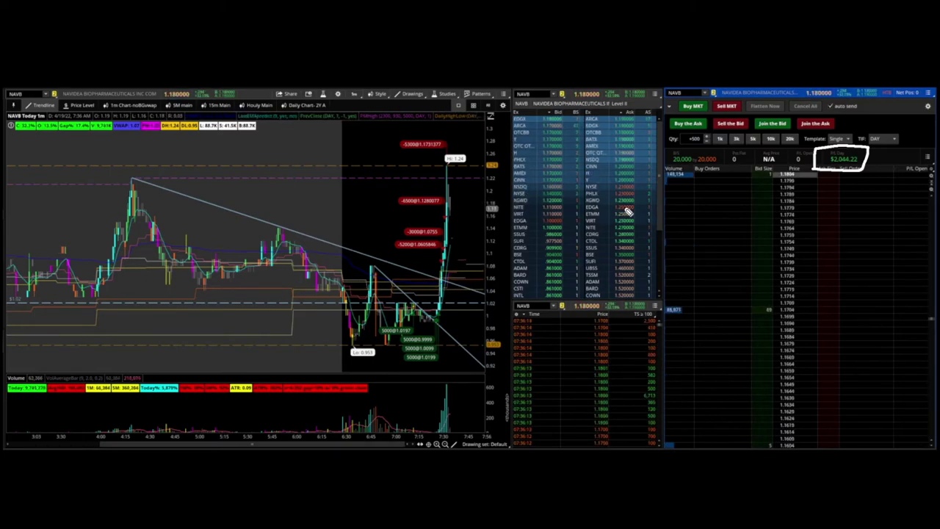
pyautogui.hotkey('ctrl', 'z')
pyautogui.moveTo(419, 326); pyautogui.dragTo(466, 322)
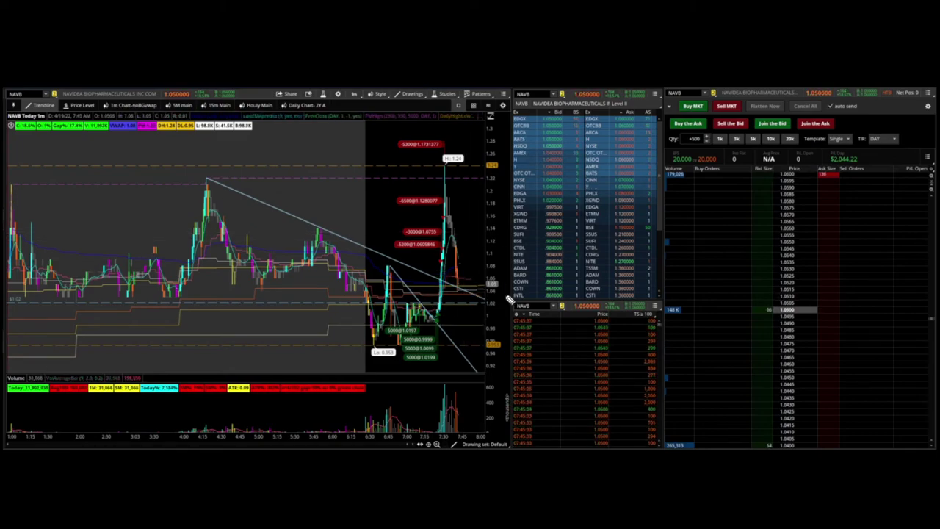
# - Circle the sell markers around the 1.24 high, and draw an arrow from the buy entries up to about 1.18, clearing each mark
pyautogui.moveTo(489, 154); pyautogui.dragTo(451, 209)
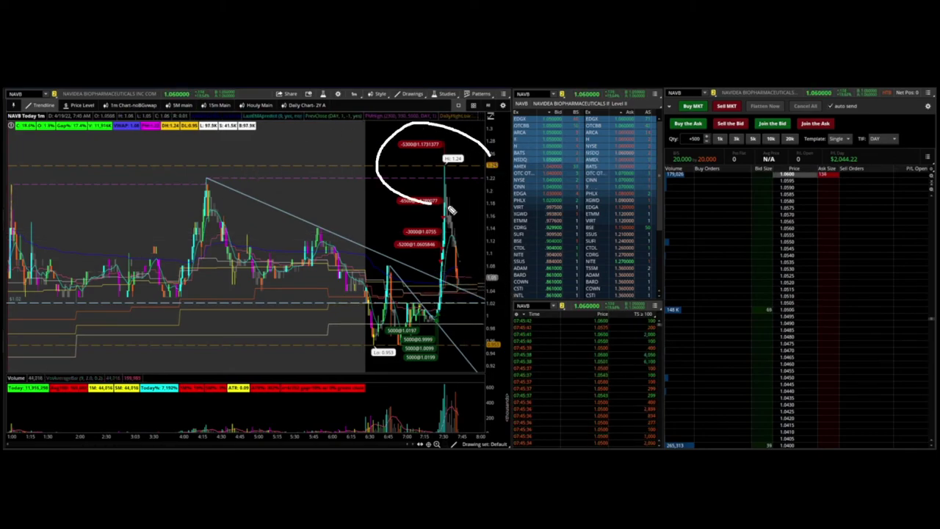
pyautogui.hotkey('ctrl', 'z')
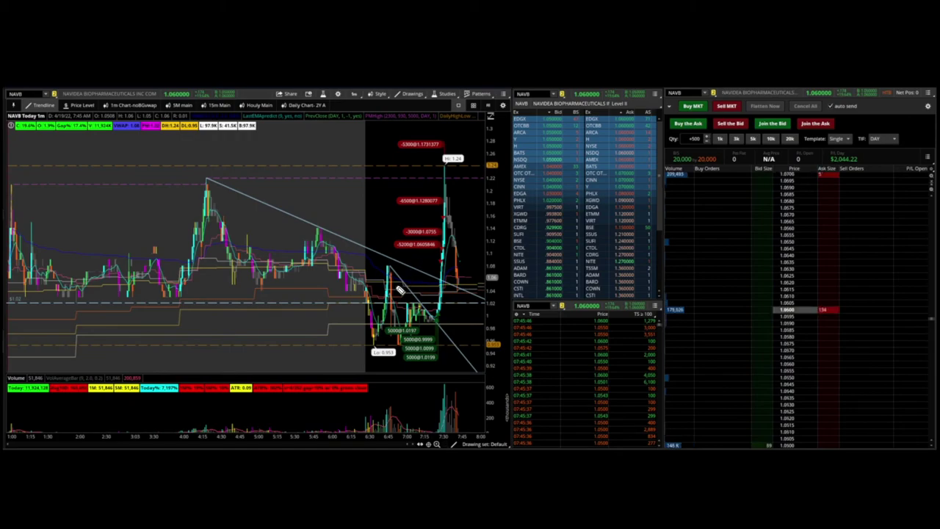
pyautogui.moveTo(416, 331)
pyautogui.mouseDown()
pyautogui.moveTo(440, 207)
pyautogui.moveTo(466, 204)
pyautogui.mouseUp()
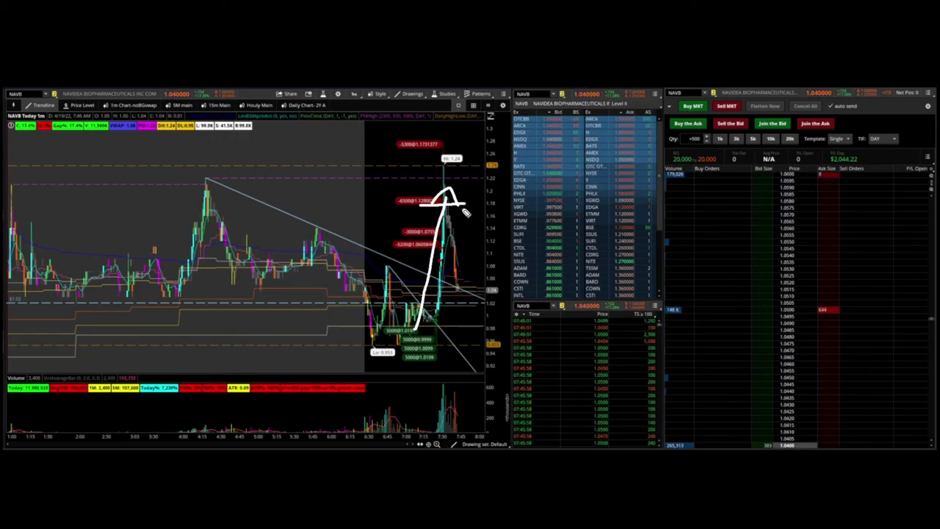
pyautogui.press('e')
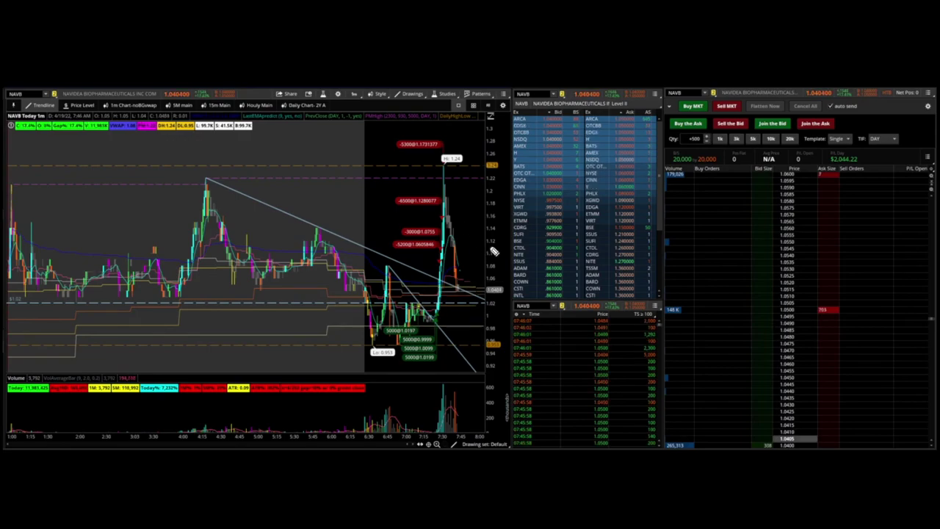
# - Mark the 1.24 high and the decline from it, clear the marks, and sketch a possible bounce path from about 1.04
pyautogui.moveTo(457, 169)
pyautogui.mouseDown()
pyautogui.moveTo(430, 169)
pyautogui.moveTo(448, 180)
pyautogui.moveTo(440, 187)
pyautogui.moveTo(472, 256)
pyautogui.mouseUp()
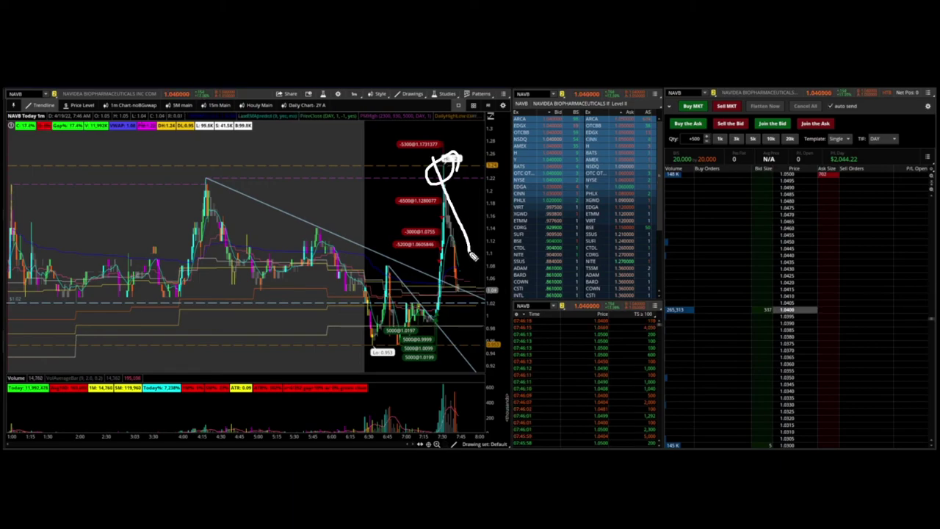
pyautogui.press('Delete')
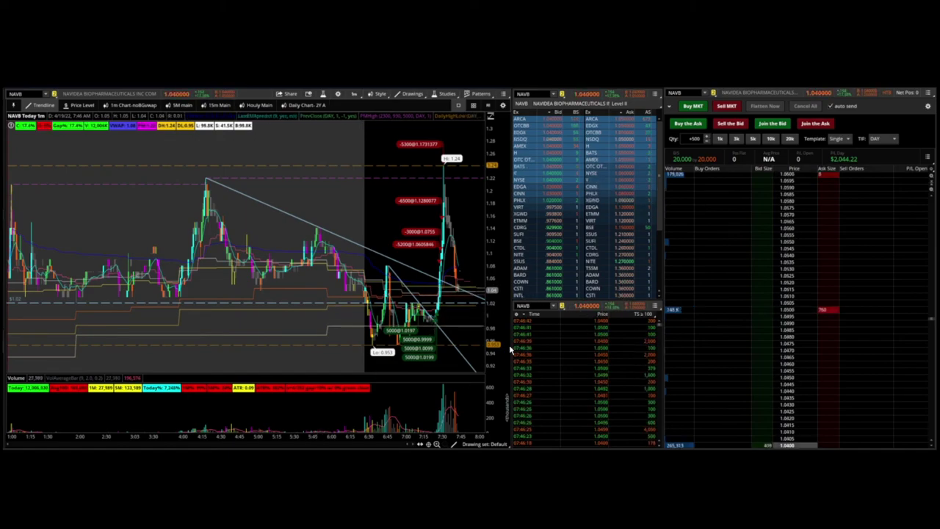
pyautogui.moveTo(459, 295); pyautogui.dragTo(513, 253)
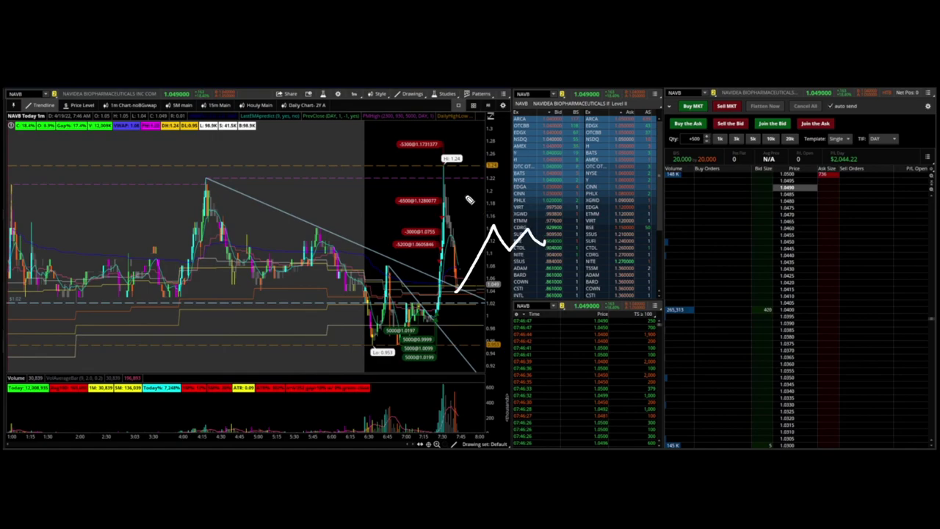